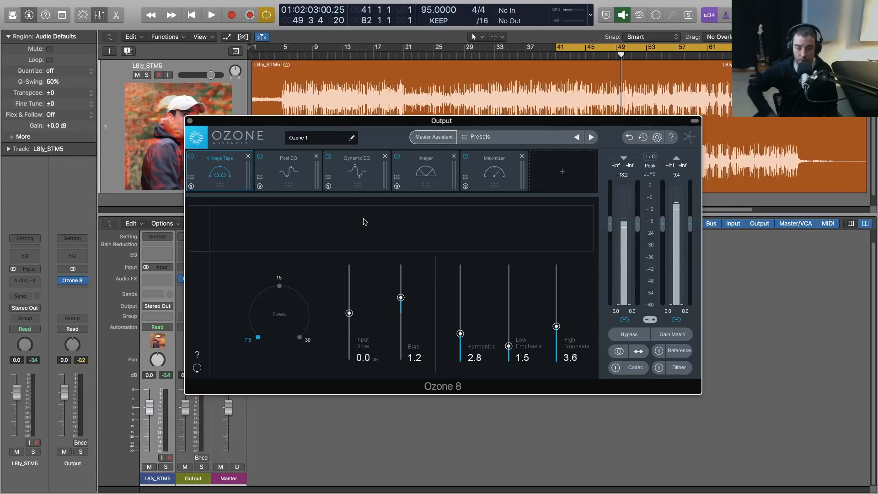
- Play back the looped section through Vintage Tape, stop it, and switch the tape speed between 15 and 7.5
key(space)
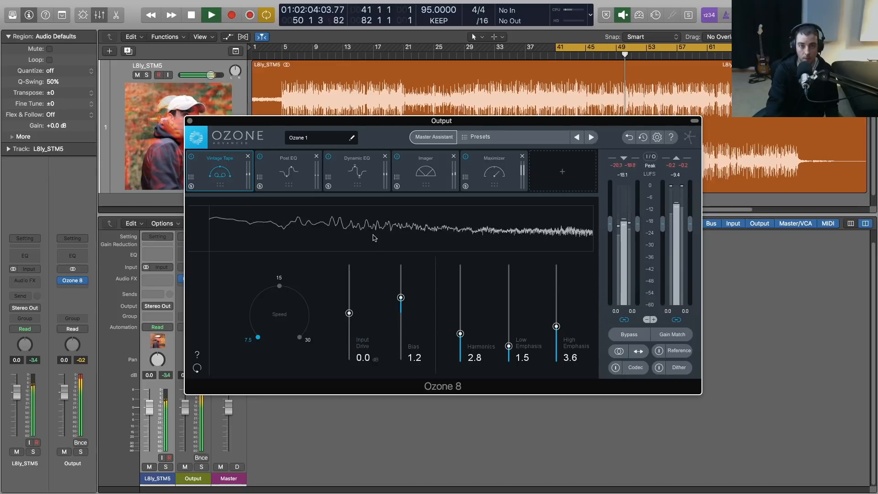
key(space)
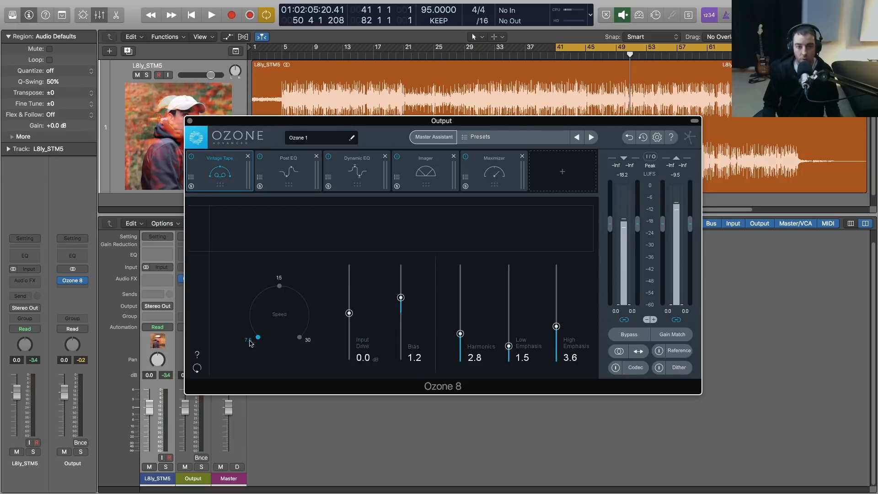
click(280, 286)
click(257, 338)
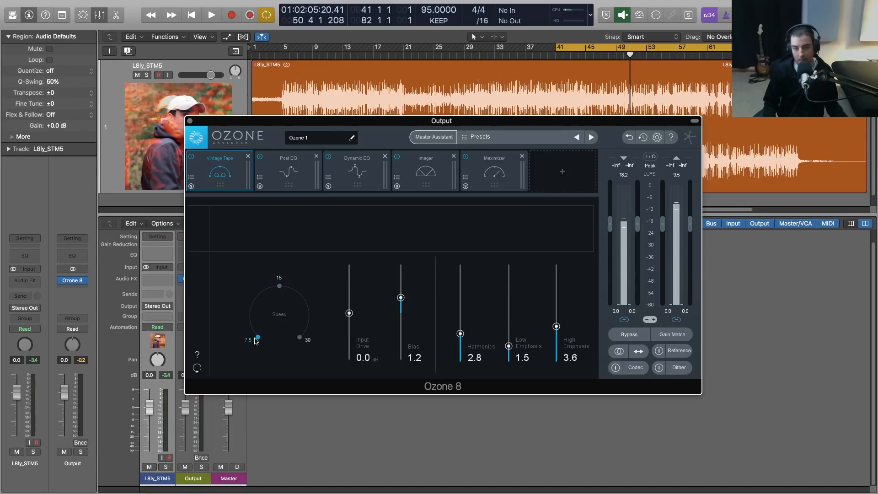
click(280, 286)
click(258, 338)
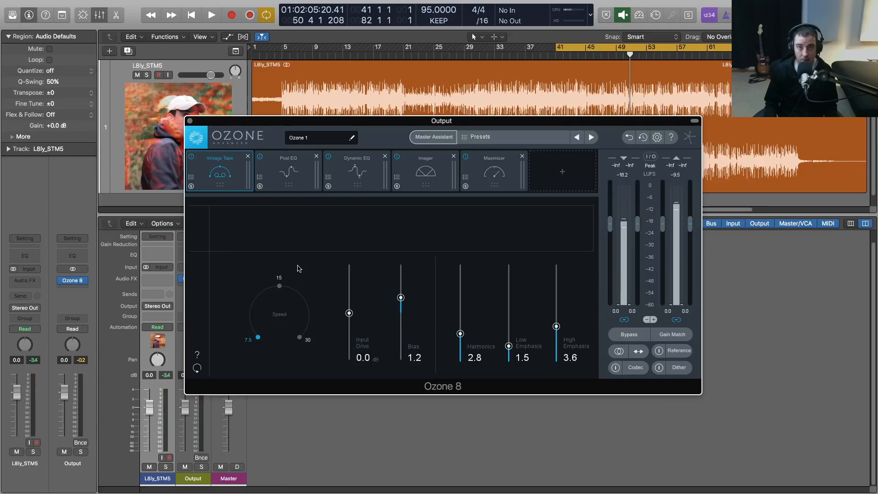
- Audition the Vintage Tape speeds 15 and 30 during playback, return the speed to 7.5 and stop playback
key(space)
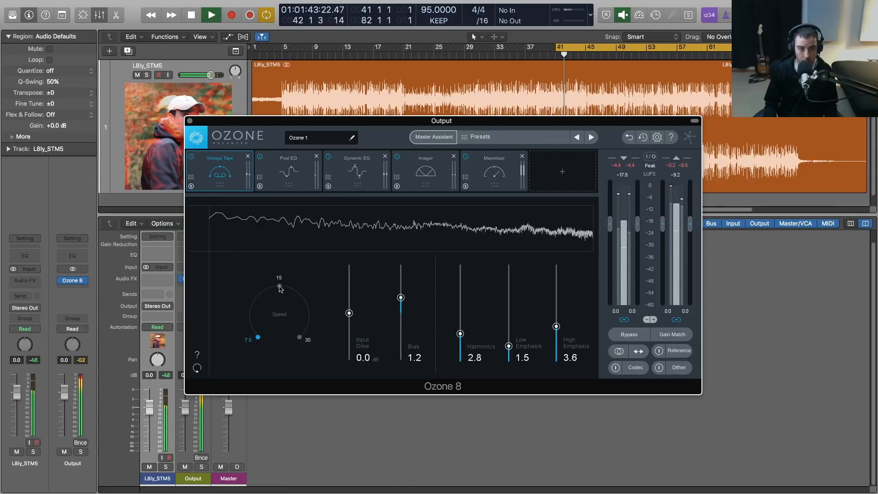
click(280, 287)
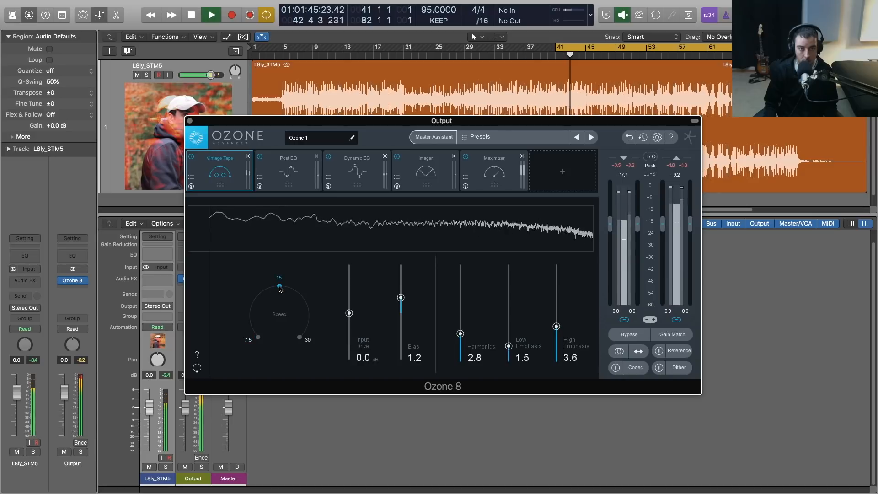
click(300, 338)
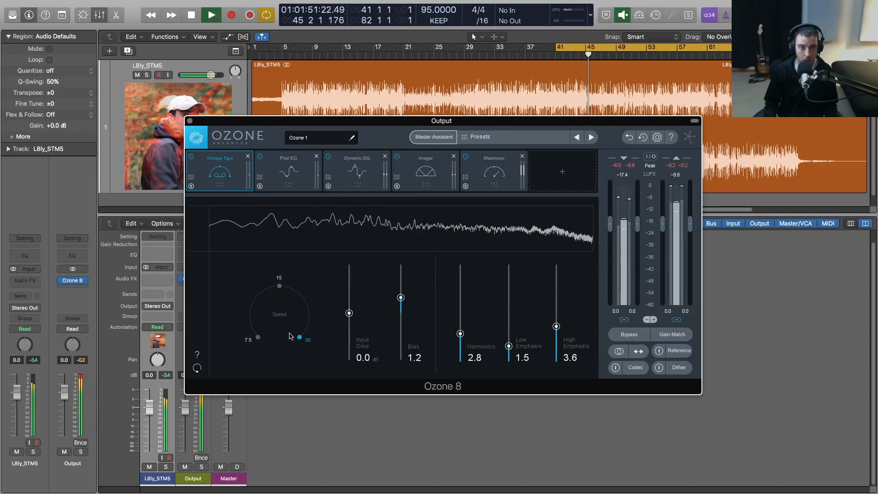
click(279, 287)
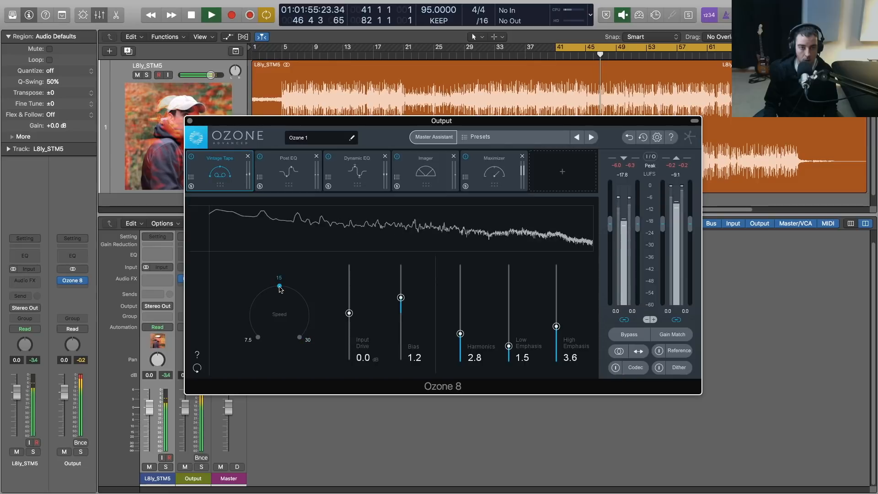
click(258, 338)
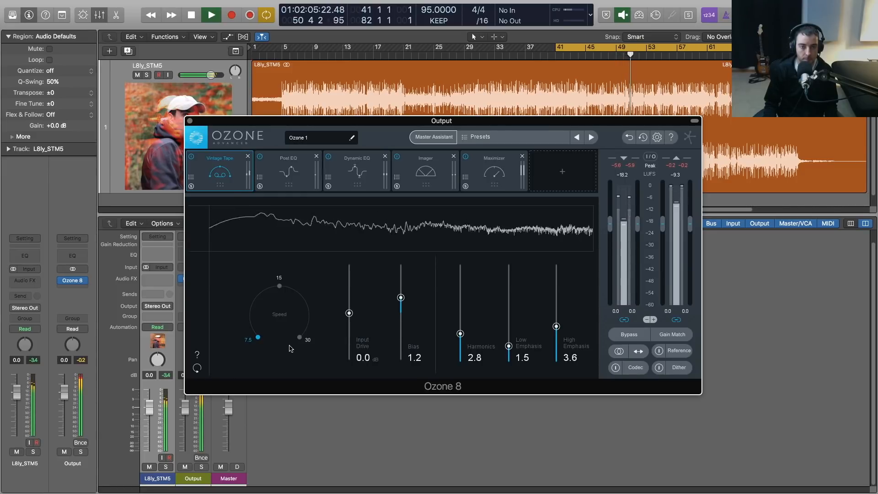
key(space)
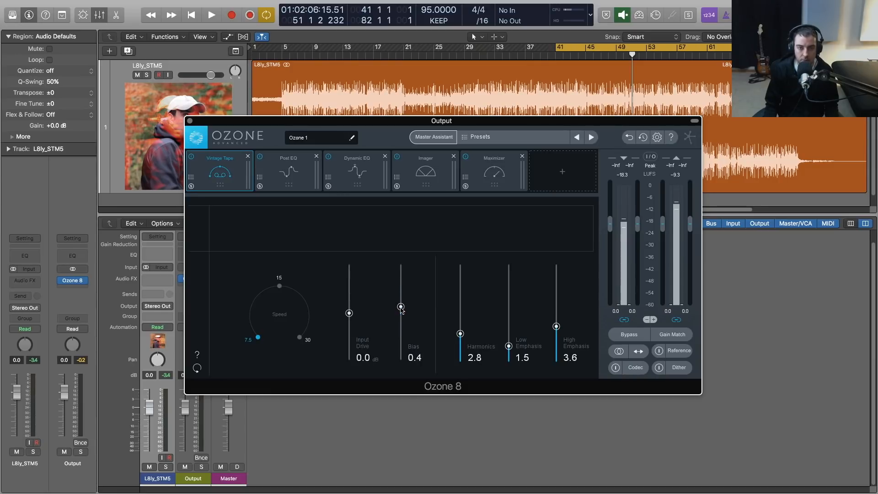
- Move the Vintage Tape Bias up to 4.7 and reset it to 0.0
mouse_move(401, 317)
mouse_down()
mouse_move(401, 332)
mouse_move(403, 315)
mouse_up()
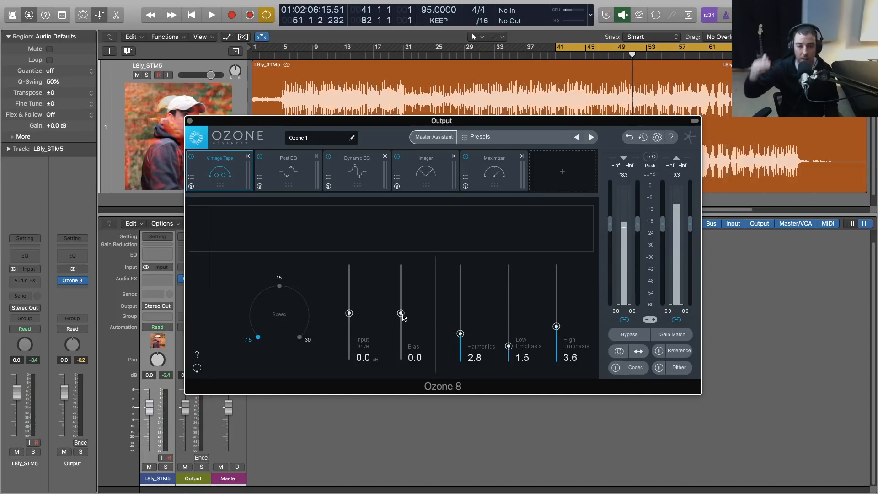
drag(400, 316, 398, 277)
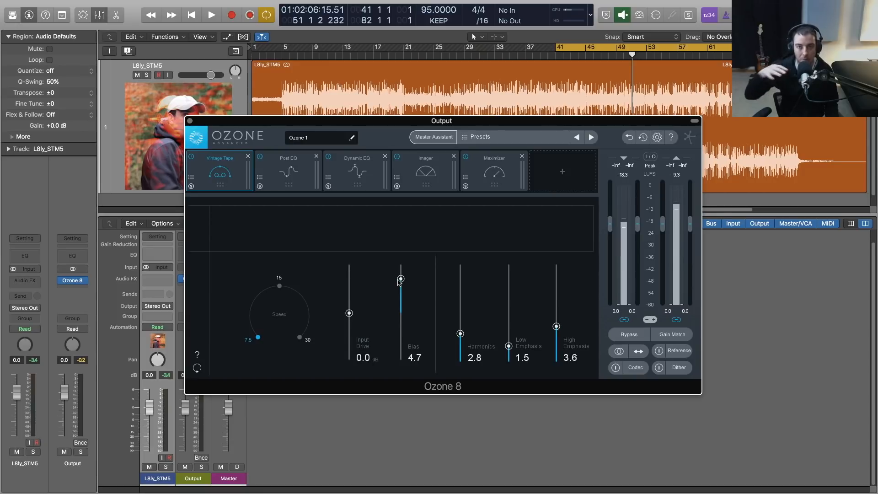
alt+click(400, 279)
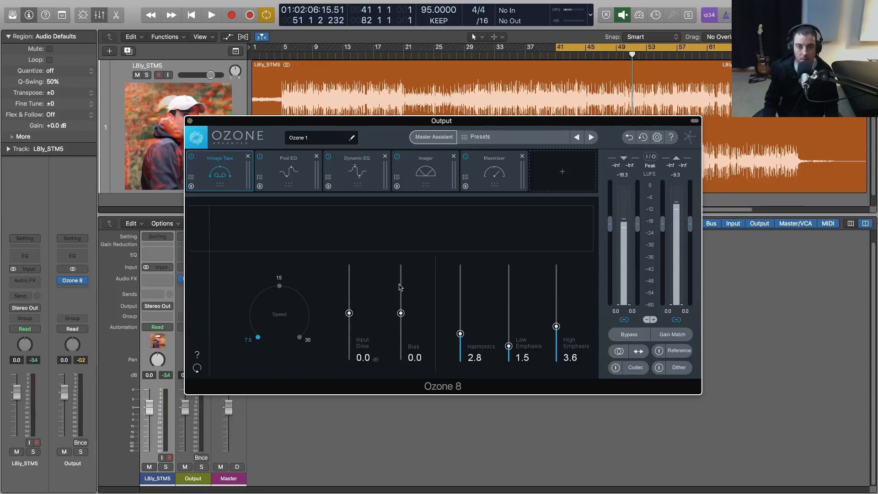
- Audition the Bias extremes of 10.0 and -10.0 during playback, and return the Bias to 1.2
key(space)
drag(401, 314, 401, 268)
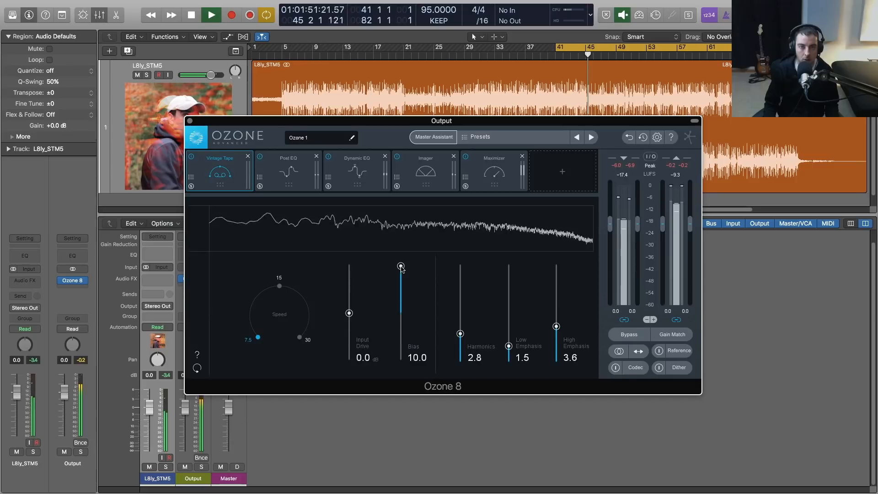
key(space)
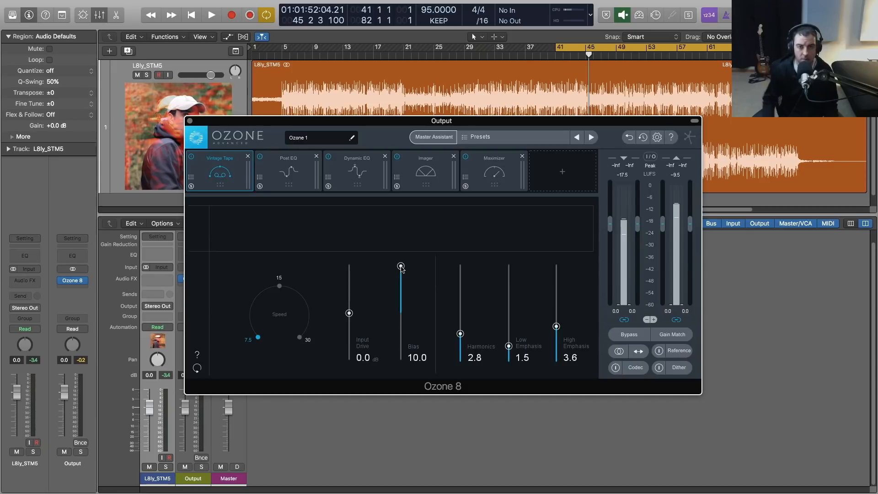
key(space)
drag(400, 266, 402, 361)
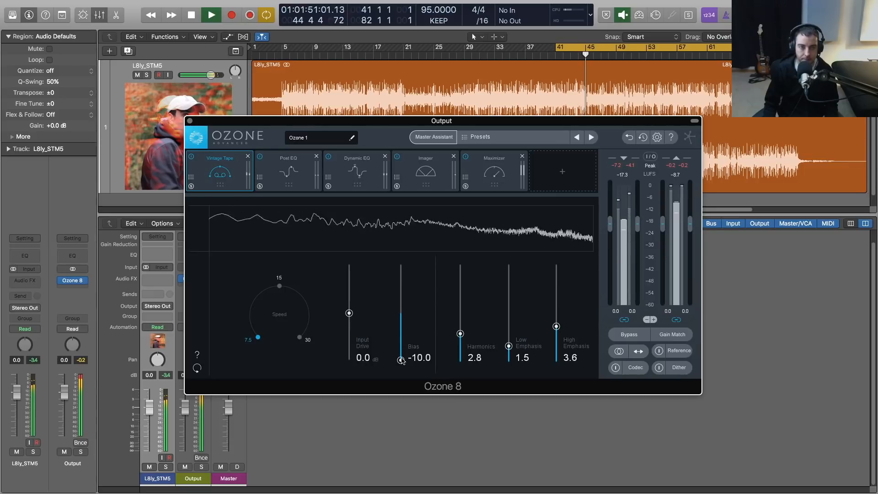
key(space)
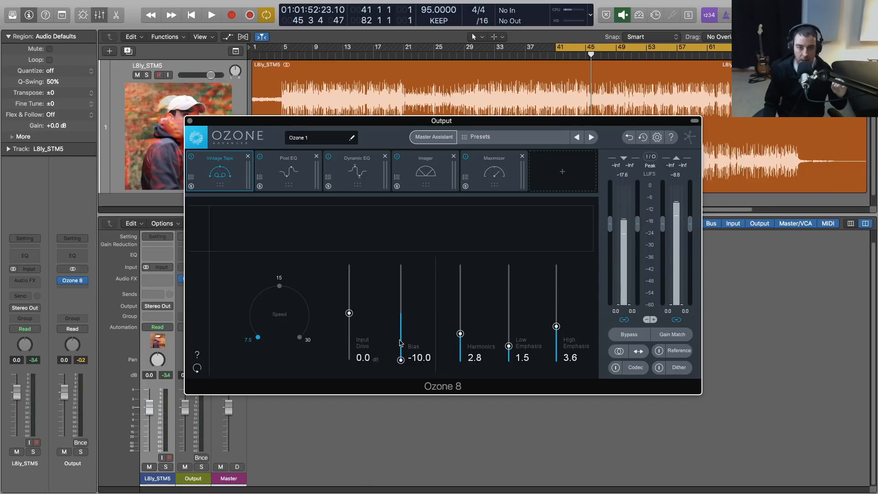
drag(401, 360, 401, 299)
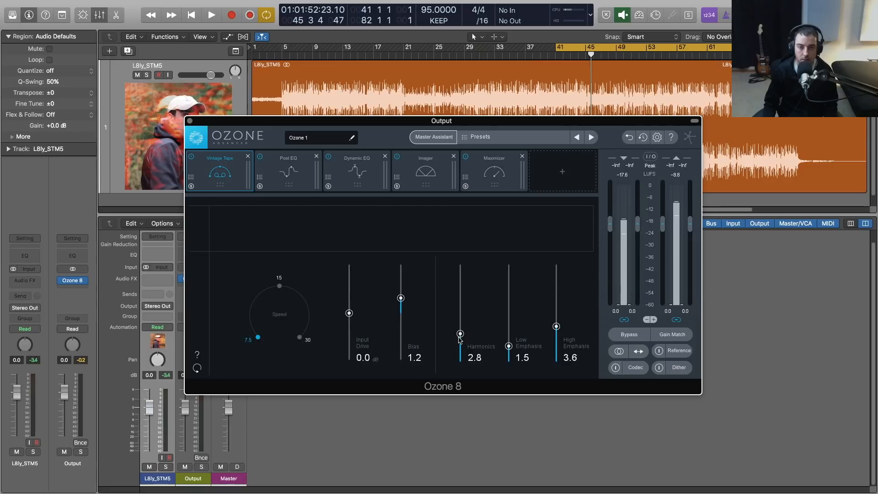
- During playback, raise Harmonics to 9.8 and set the tape speed to 15
key(space)
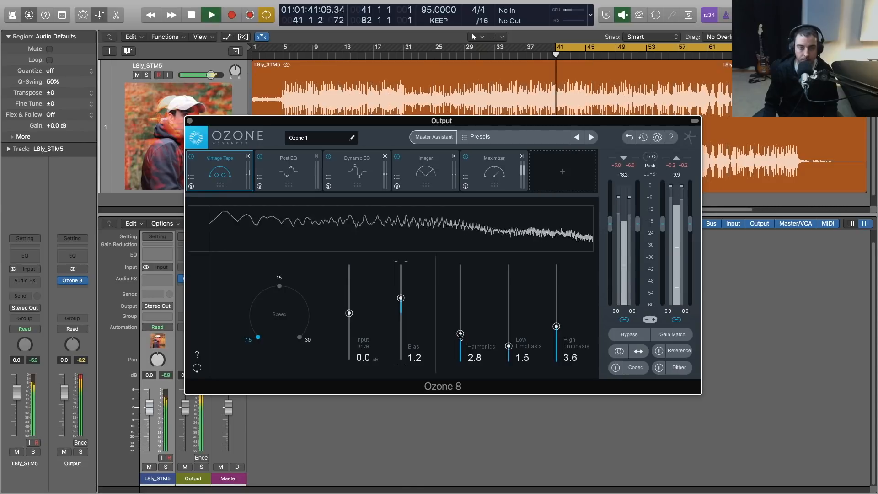
drag(460, 334, 459, 268)
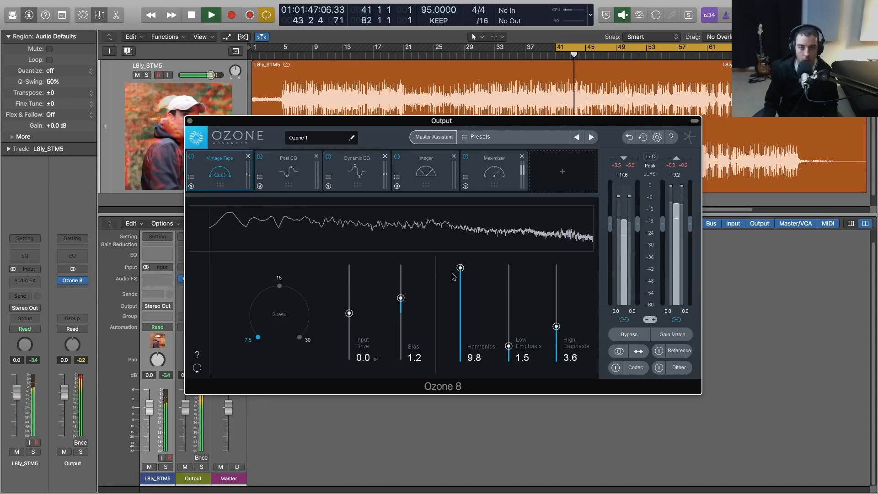
click(279, 286)
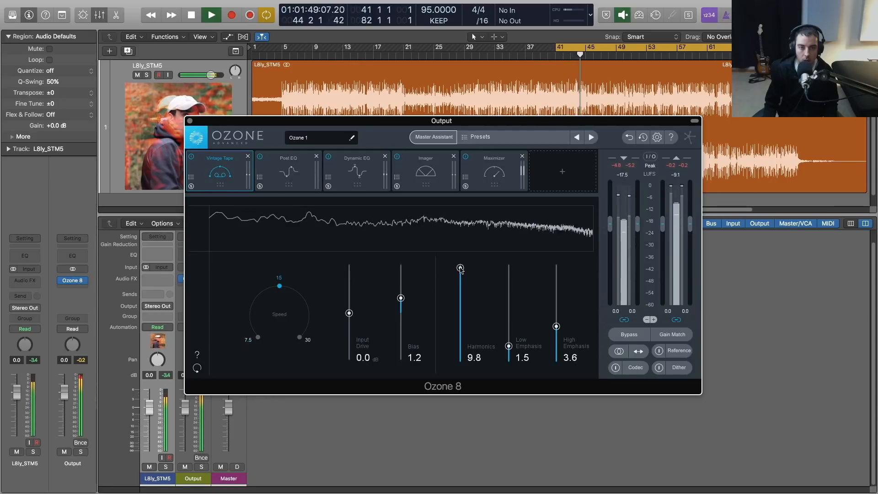
- Audition Harmonics at 10.0 during playback, stop, and lower Harmonics to 1.6
key(space)
key(space)
mouse_move(461, 269)
mouse_down()
mouse_move(461, 368)
mouse_move(461, 267)
mouse_up()
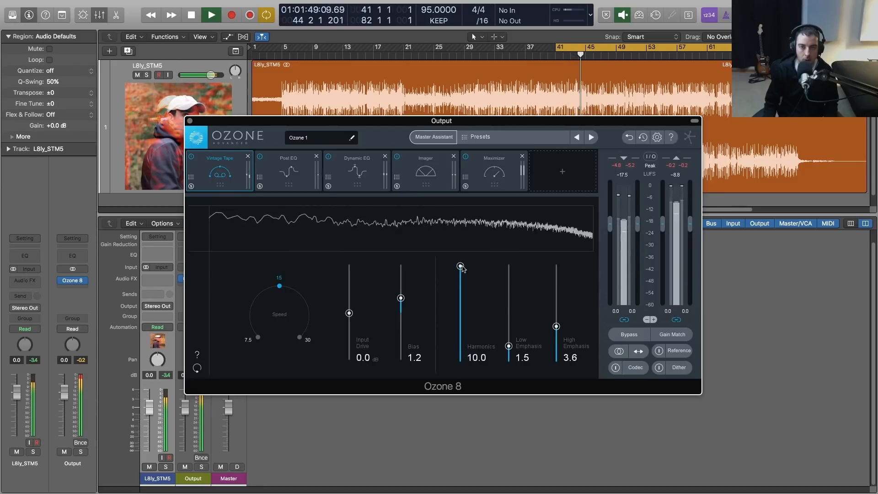
key(space)
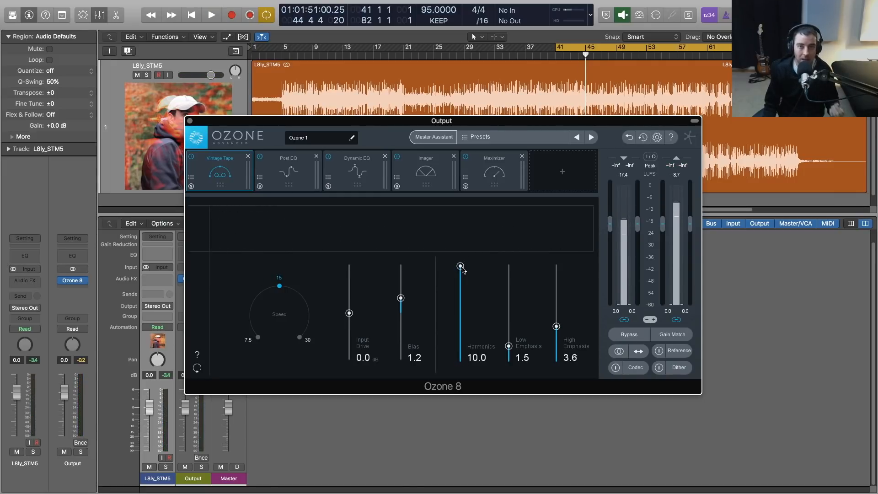
drag(461, 267, 456, 330)
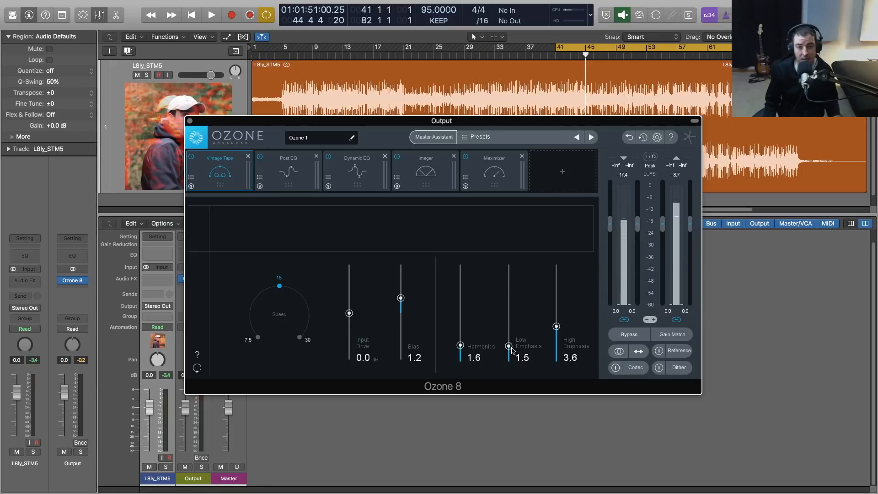
- Set Low Emphasis to 1.2 and play back the section briefly to hear it
mouse_move(508, 350)
mouse_down()
mouse_move(509, 274)
mouse_move(509, 354)
mouse_up()
key(space)
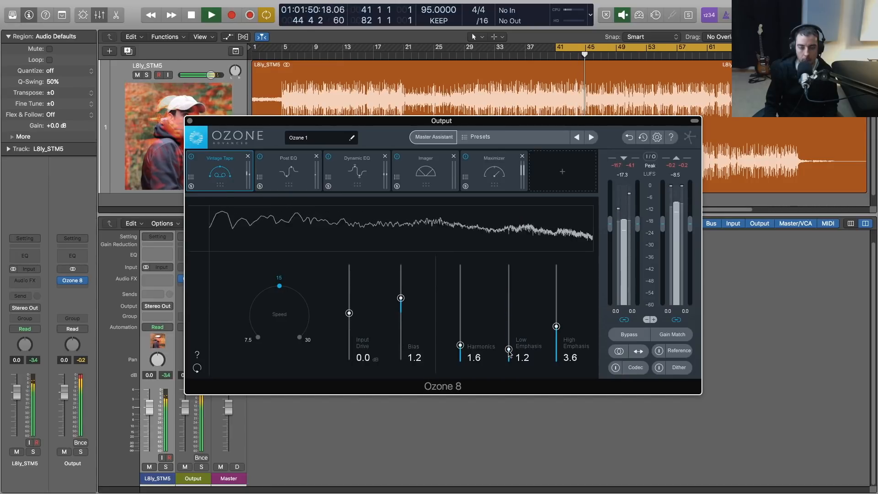
key(space)
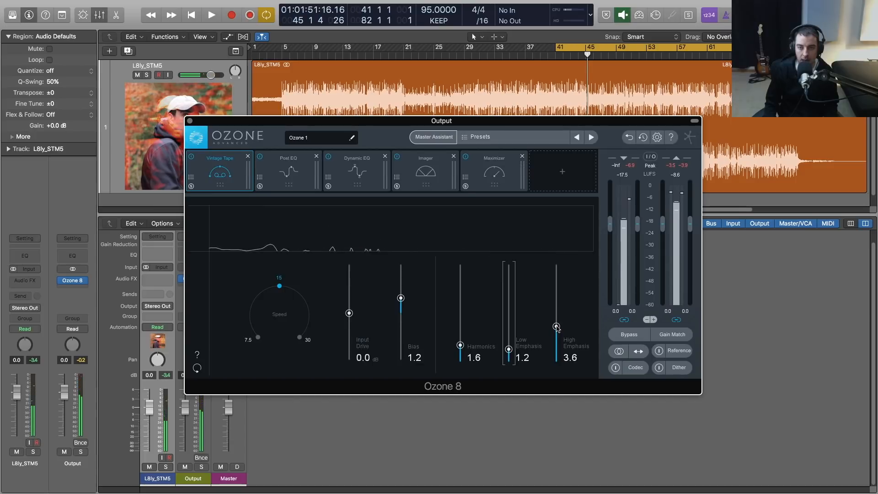
- Audition High Emphasis at 9.6 during playback, lower it to 1.3 and raise Low Emphasis to 7.5
key(space)
drag(557, 327, 556, 273)
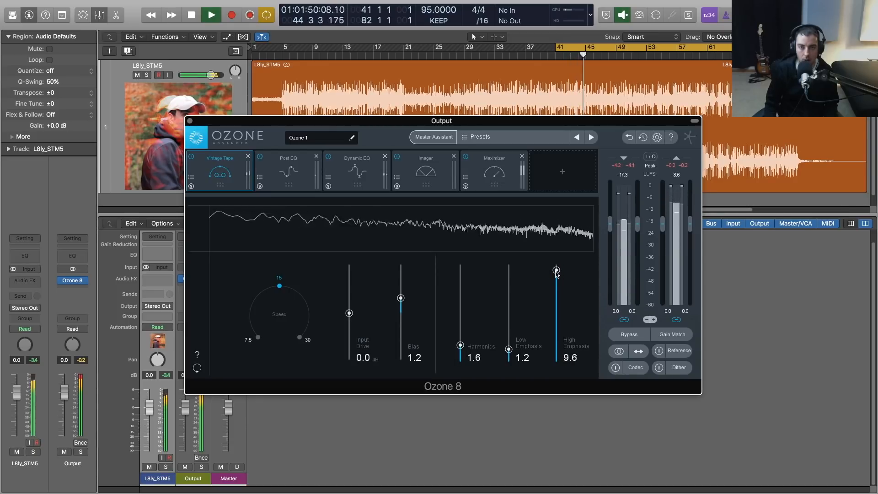
drag(557, 273, 509, 291)
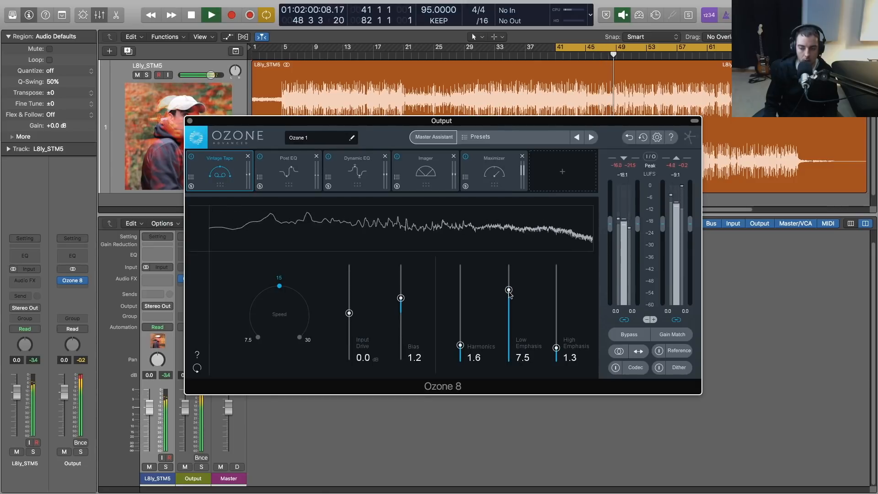
- Audition Low Emphasis at 6.4, stop playback, and reduce Low Emphasis to 1.9
drag(510, 295, 510, 306)
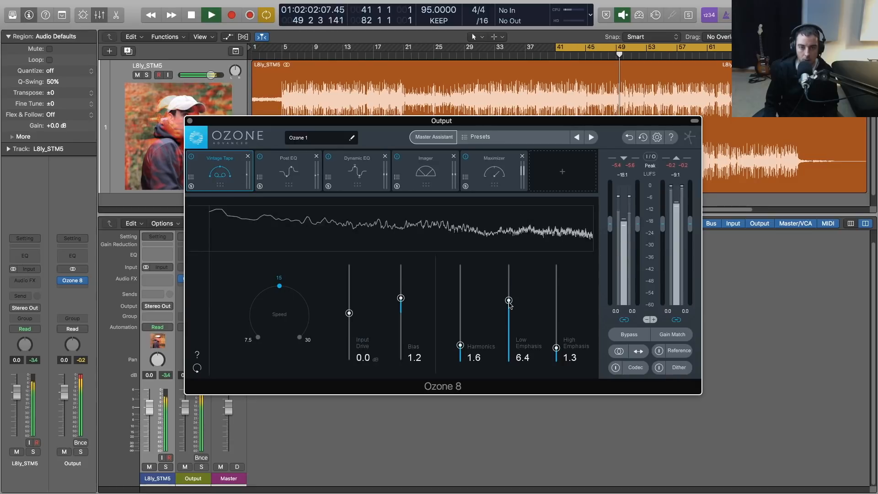
key(space)
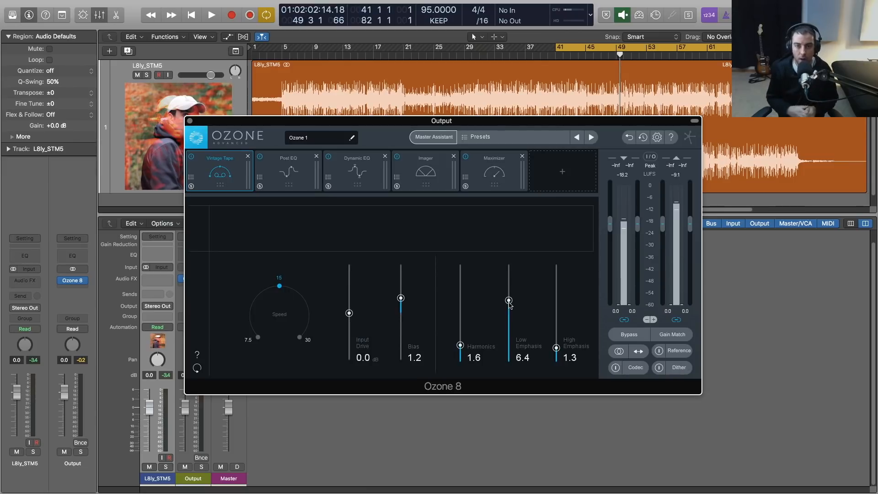
drag(509, 306, 509, 346)
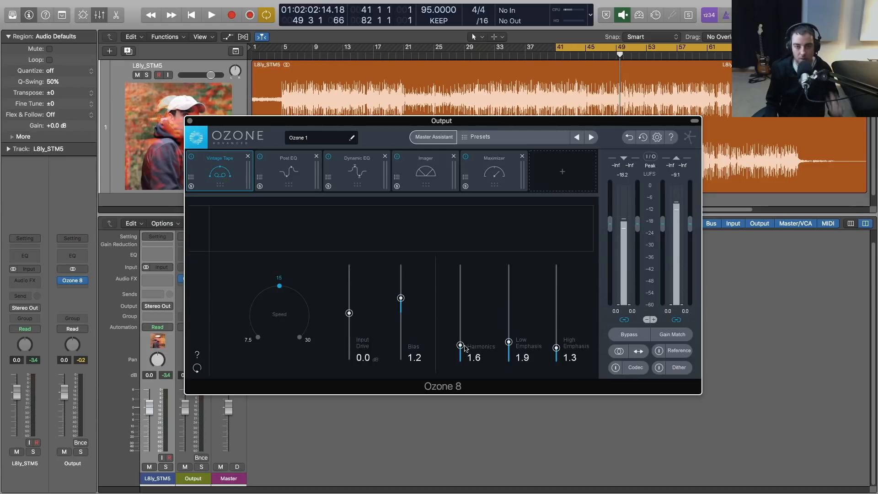
- Lower the Bias slightly to 0.9 and return it to 1.2
drag(400, 298, 401, 302)
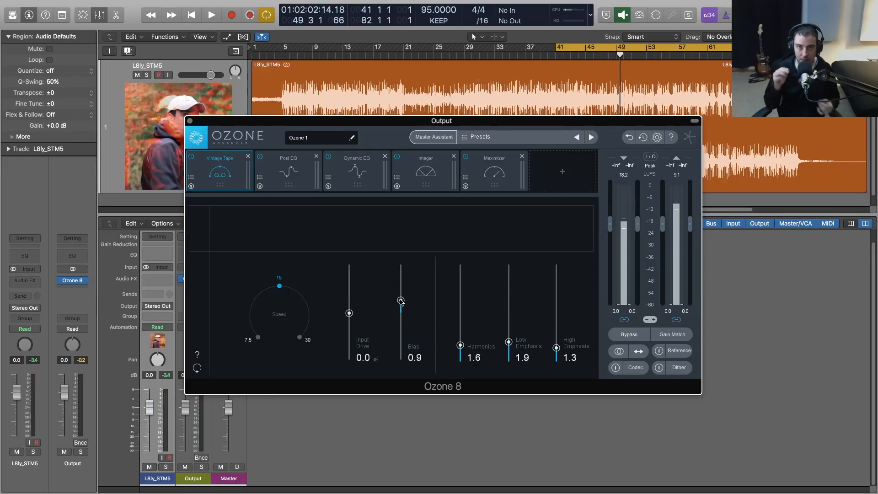
drag(401, 301, 401, 299)
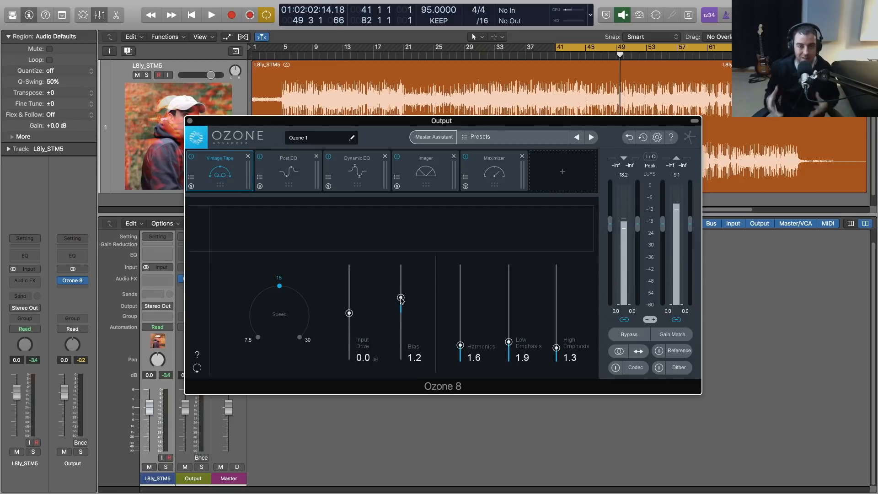